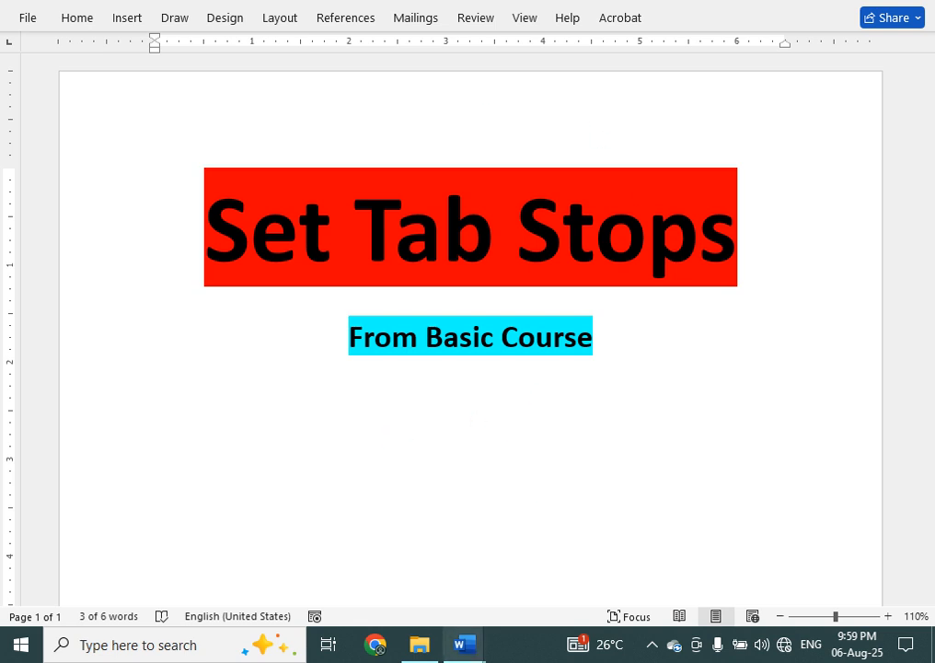
Switch to Document2 and examine the finished restaurant menu's layout, from Main Course down to the Drinks items
mouse_move(474, 655)
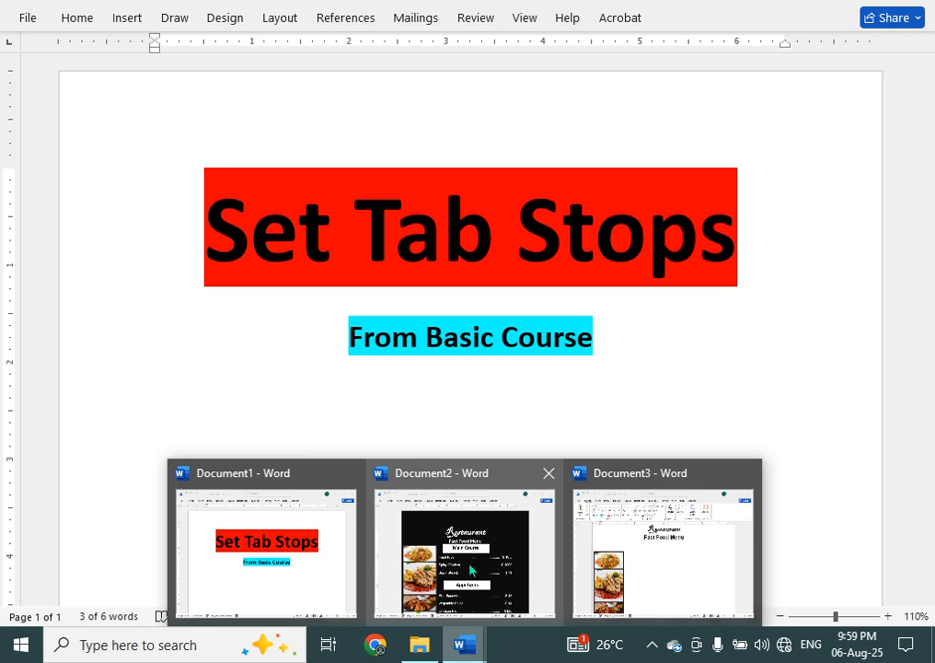
left_click(451, 538)
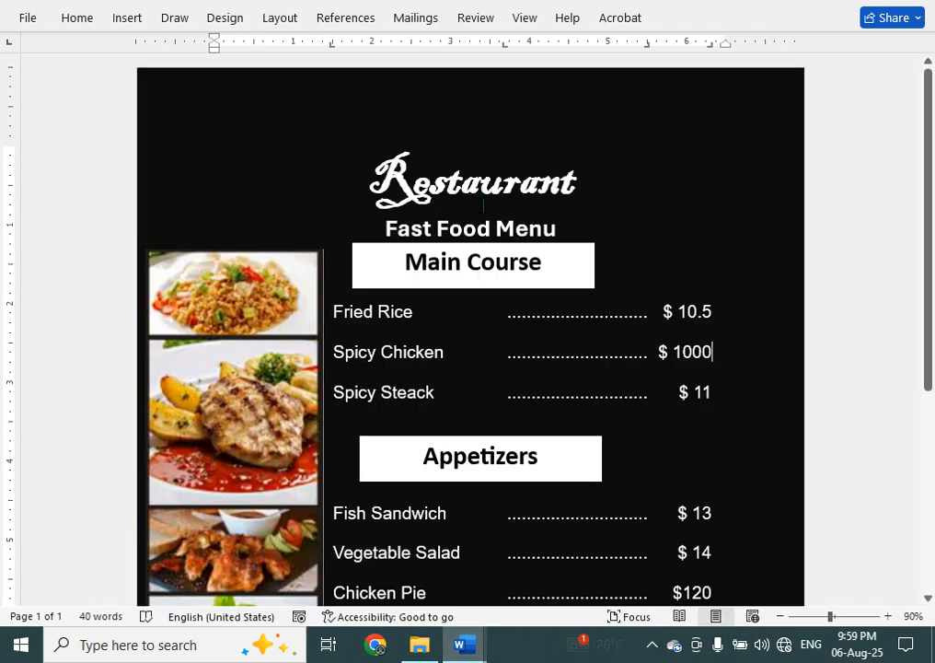
scroll(484, 213, "down", 4)
scroll(484, 212, "down", 3)
scroll(503, 363, "up", 5)
scroll(496, 371, "down", 3)
scroll(498, 517, "down", 2)
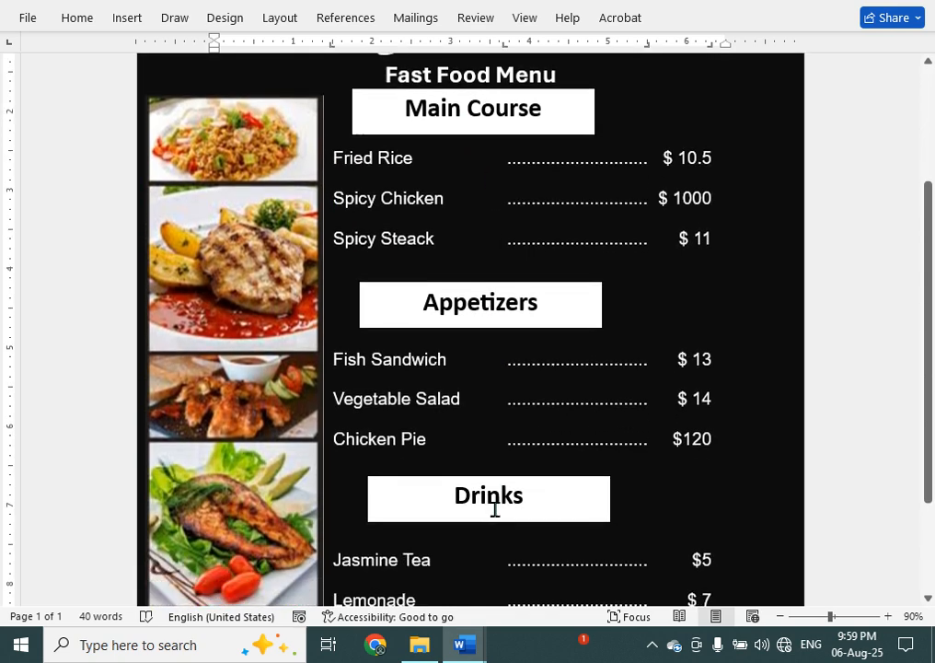
scroll(423, 534, "down", 2)
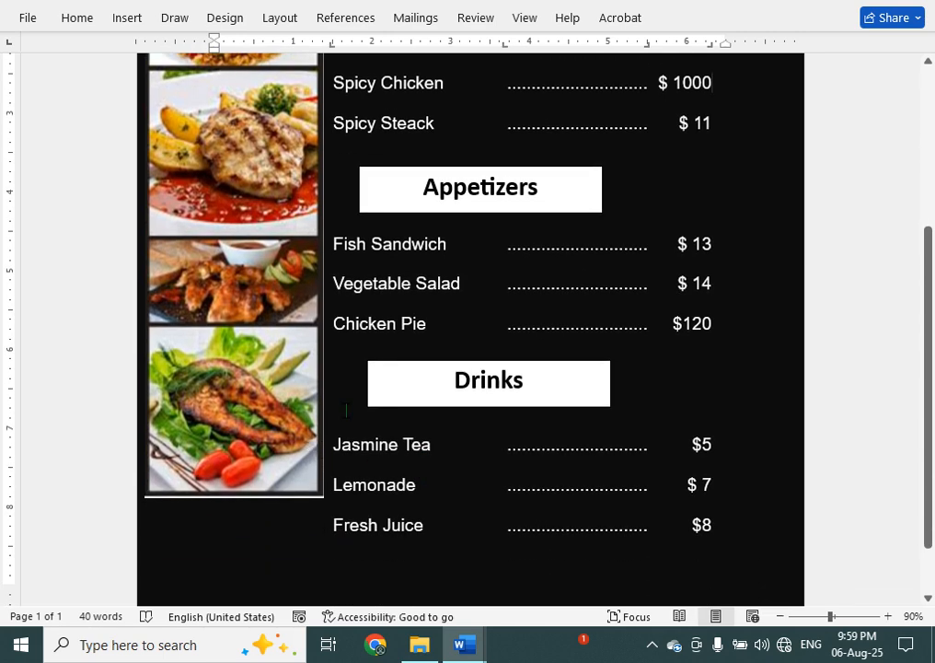
scroll(359, 334, "up", 1)
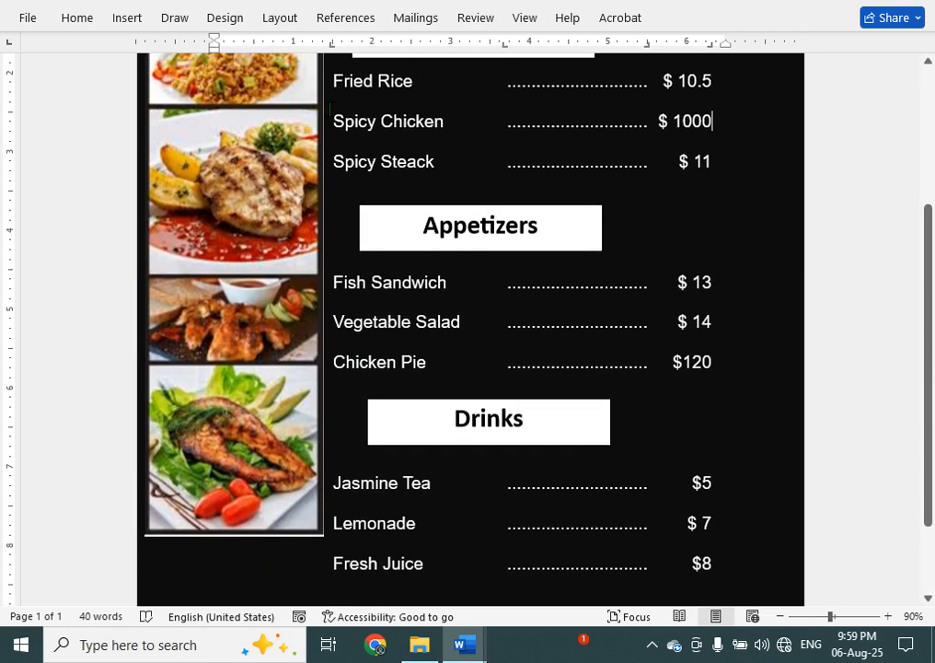
scroll(578, 257, "up", 2)
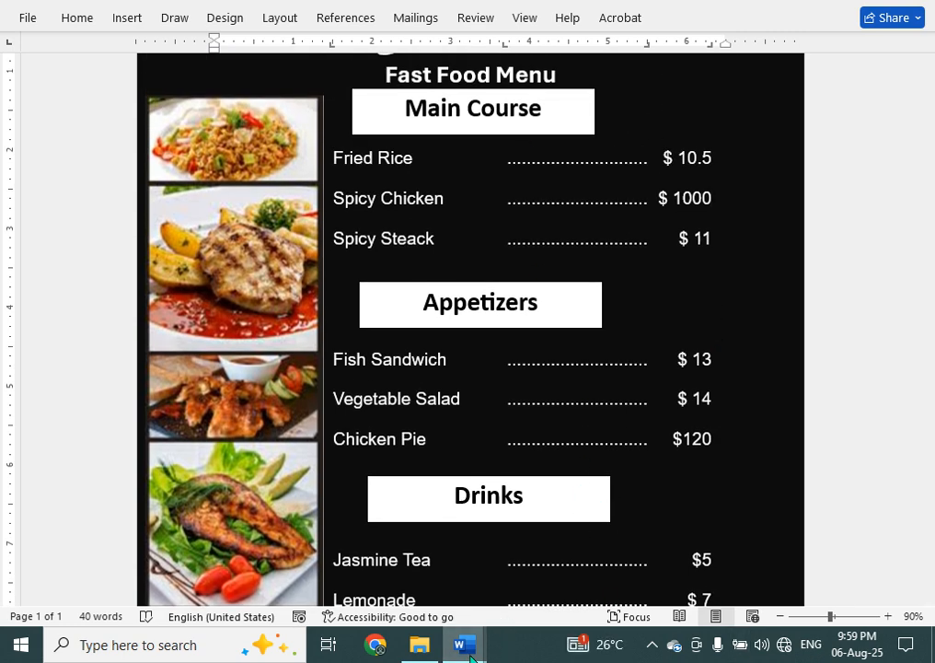
Switch to Document3 and check that its ruler display is enabled for setting tab stops
mouse_move(465, 644)
left_click(668, 580)
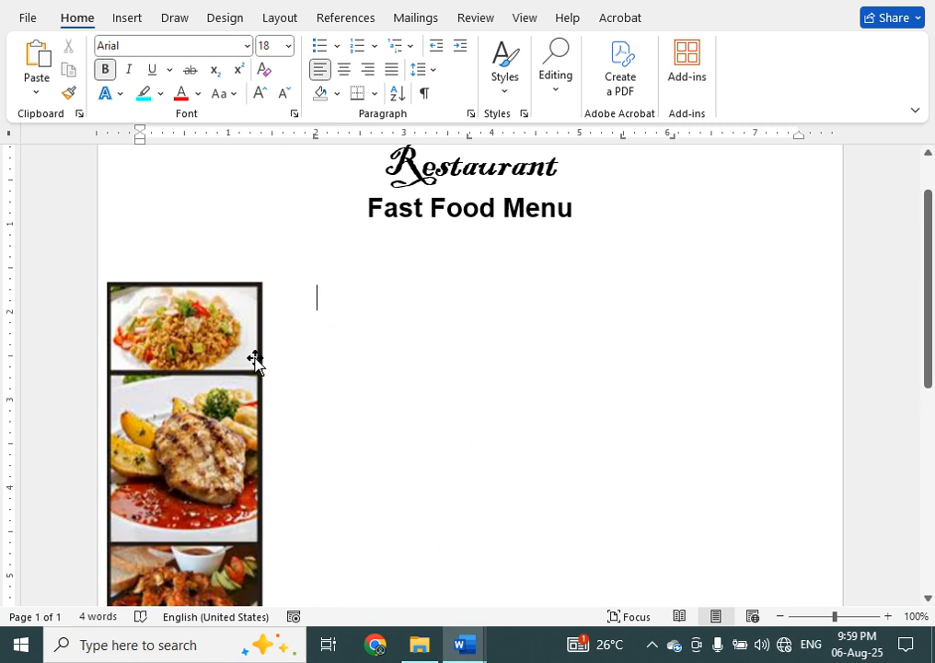
left_click(524, 18)
left_click(441, 92)
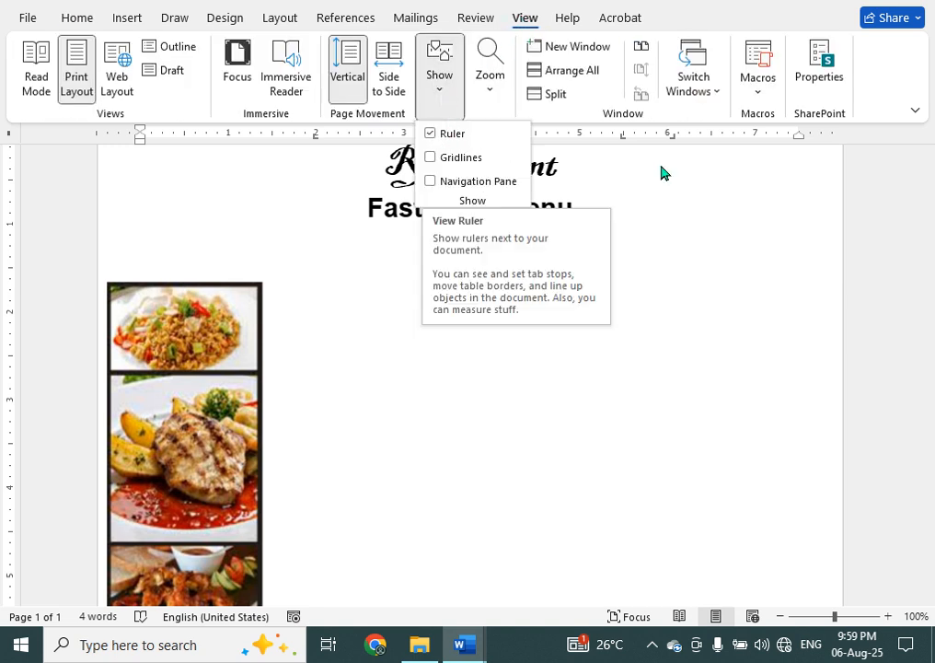
left_click(599, 149)
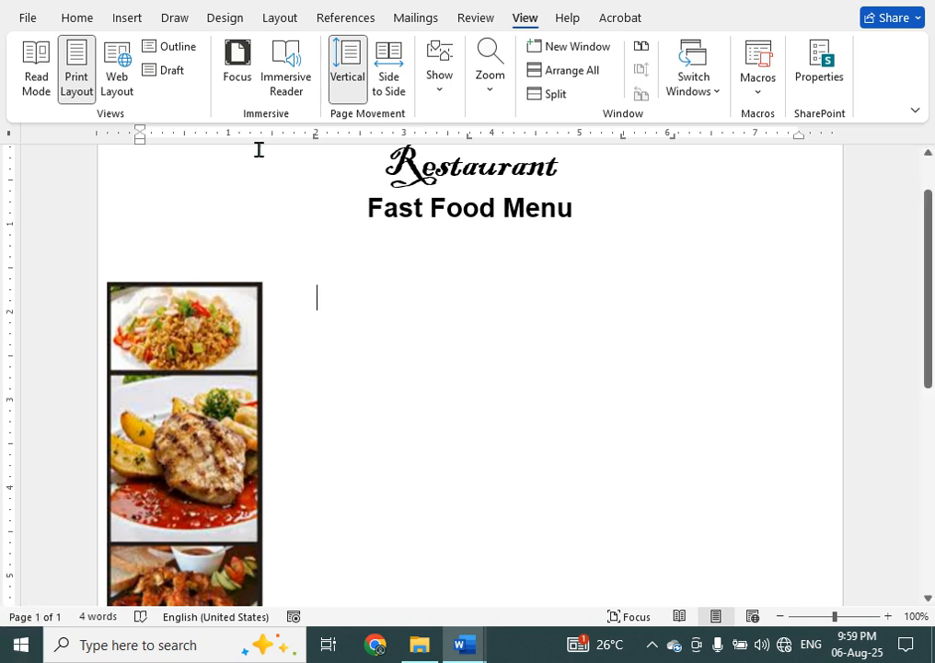
left_click(10, 138)
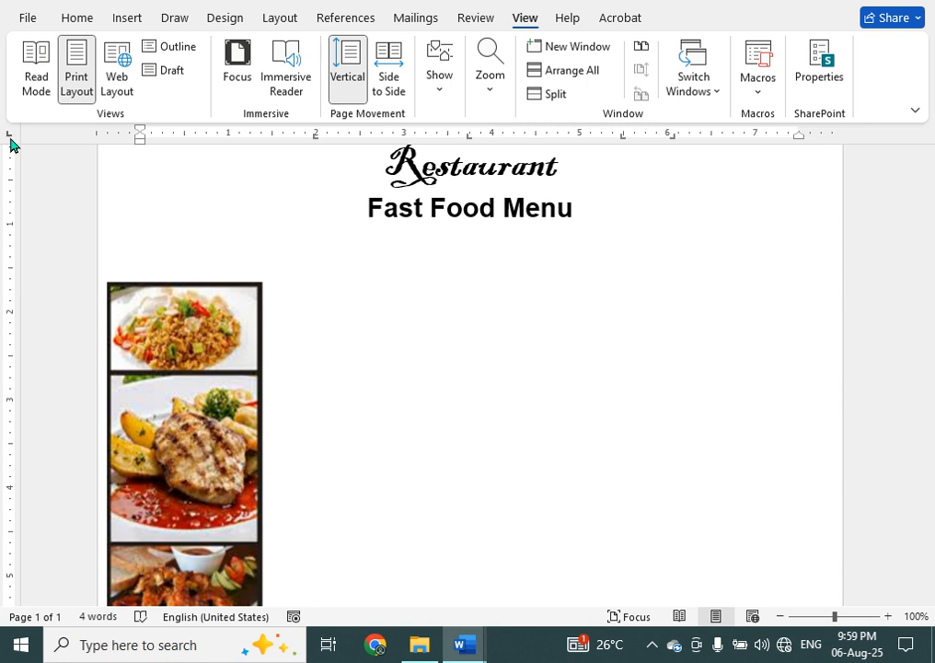
Clear all existing tab stops from the paragraph beside the food pictures
left_click(80, 25)
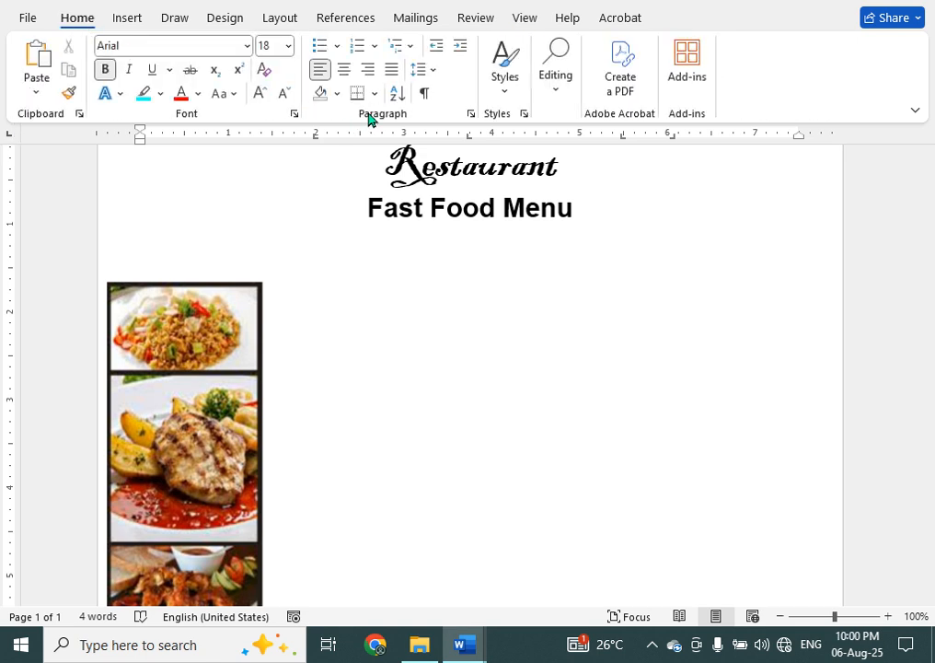
left_click(471, 114)
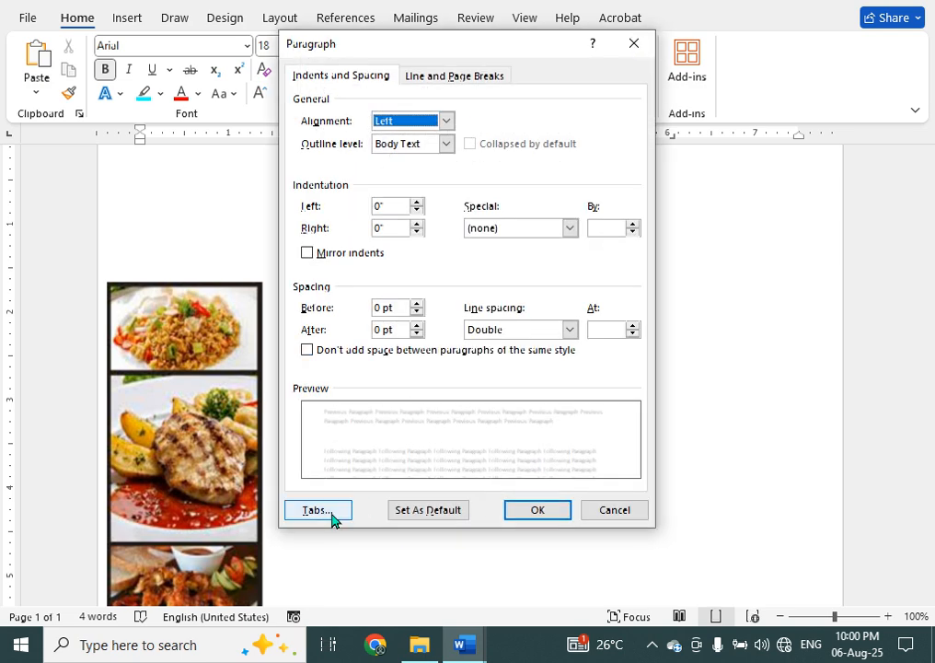
left_click(332, 516)
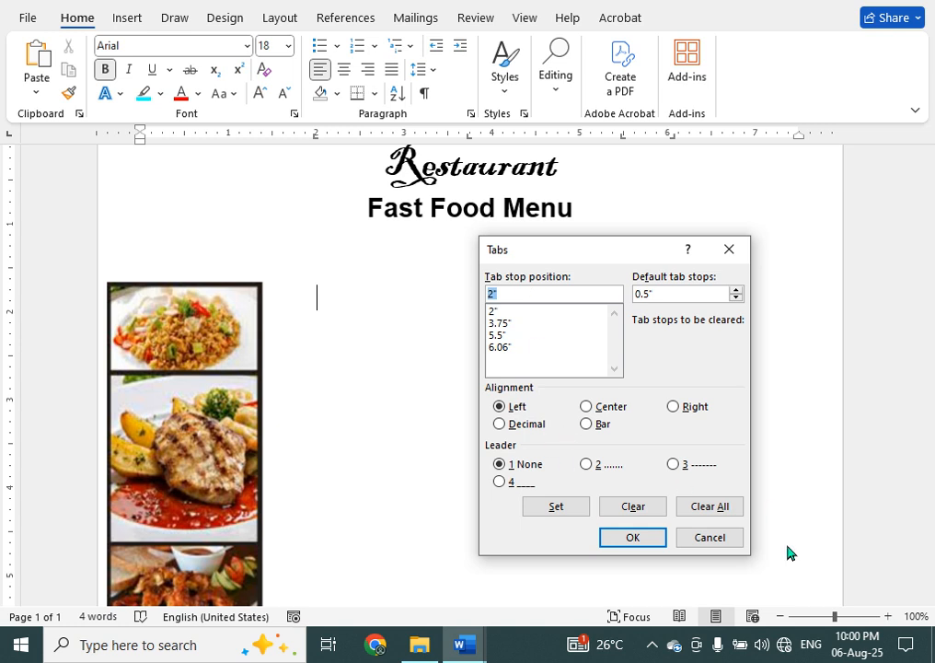
left_click(705, 507)
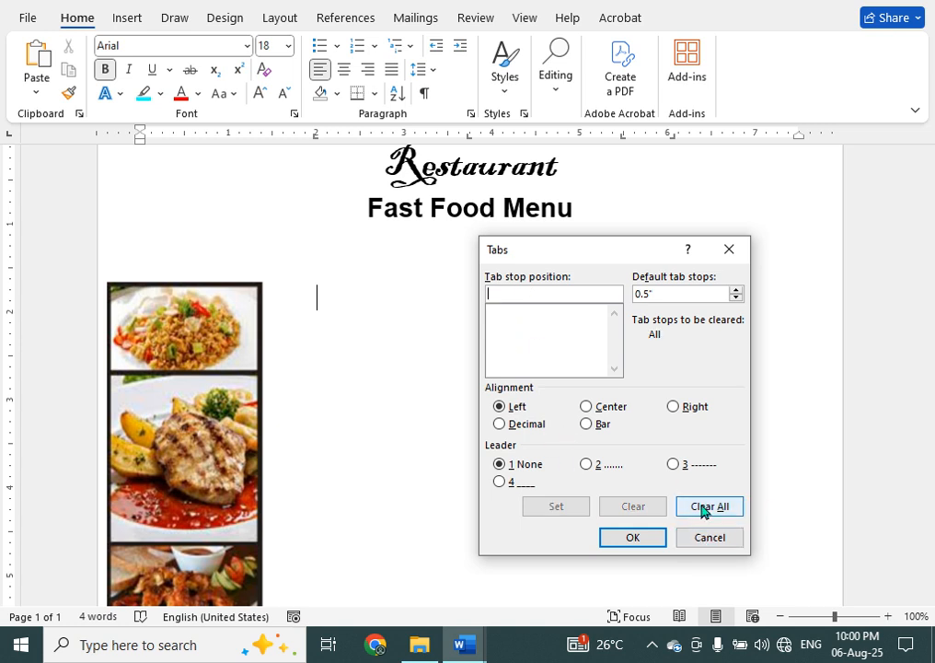
left_click(643, 538)
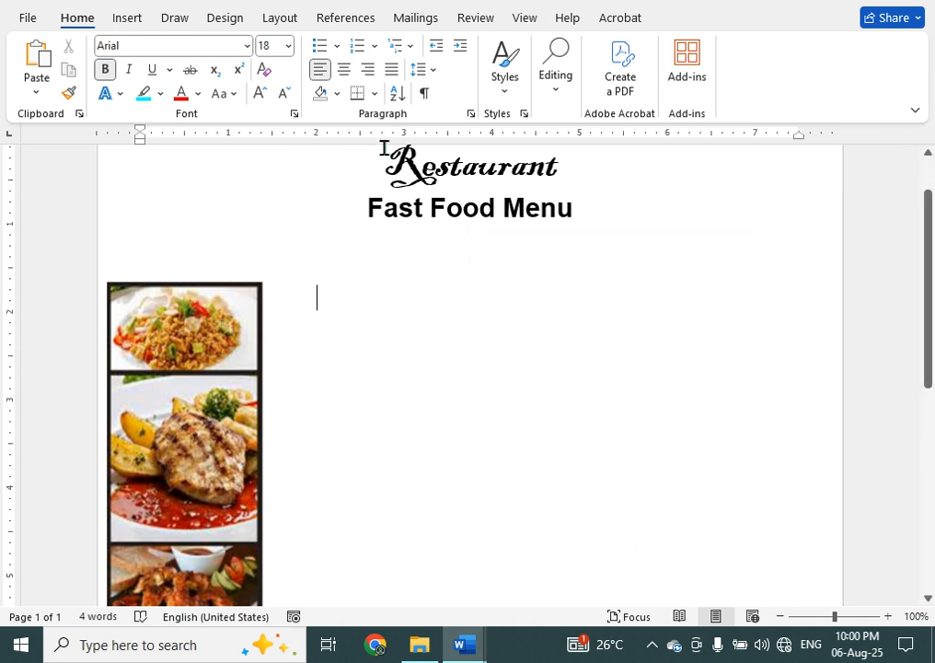
left_click(470, 113)
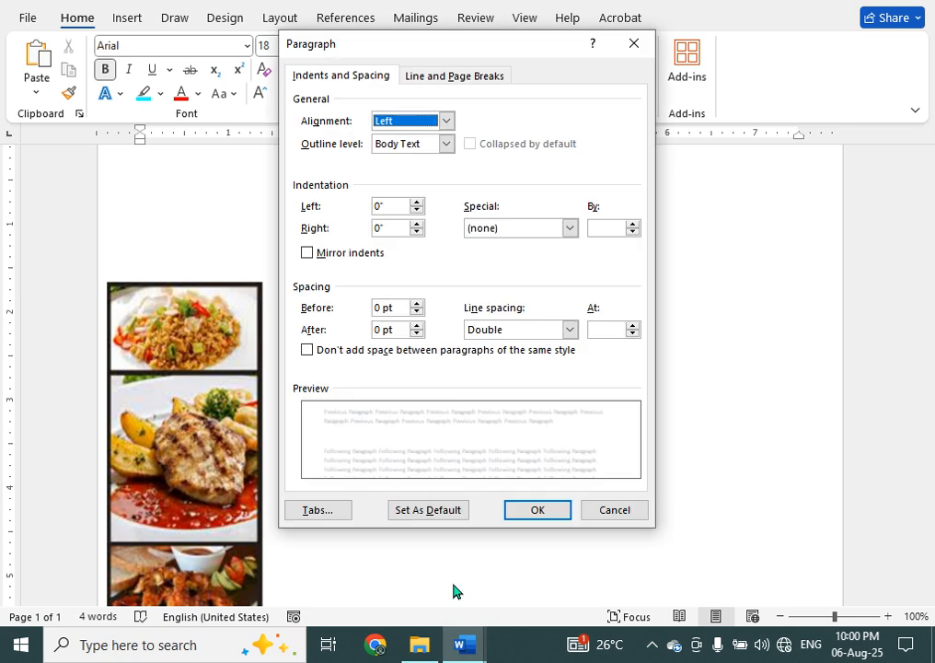
left_click(322, 510)
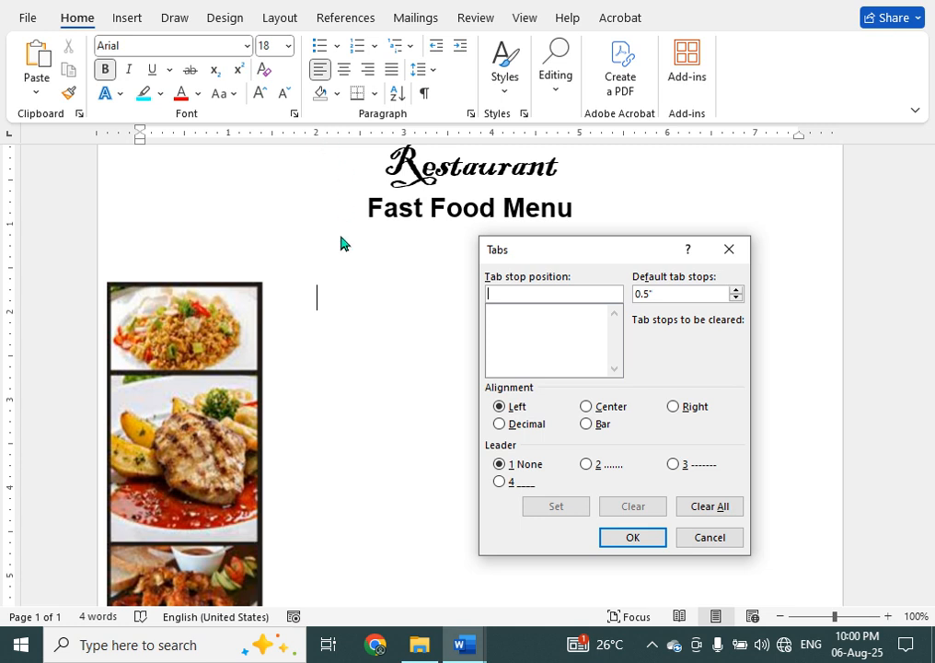
left_click(709, 537)
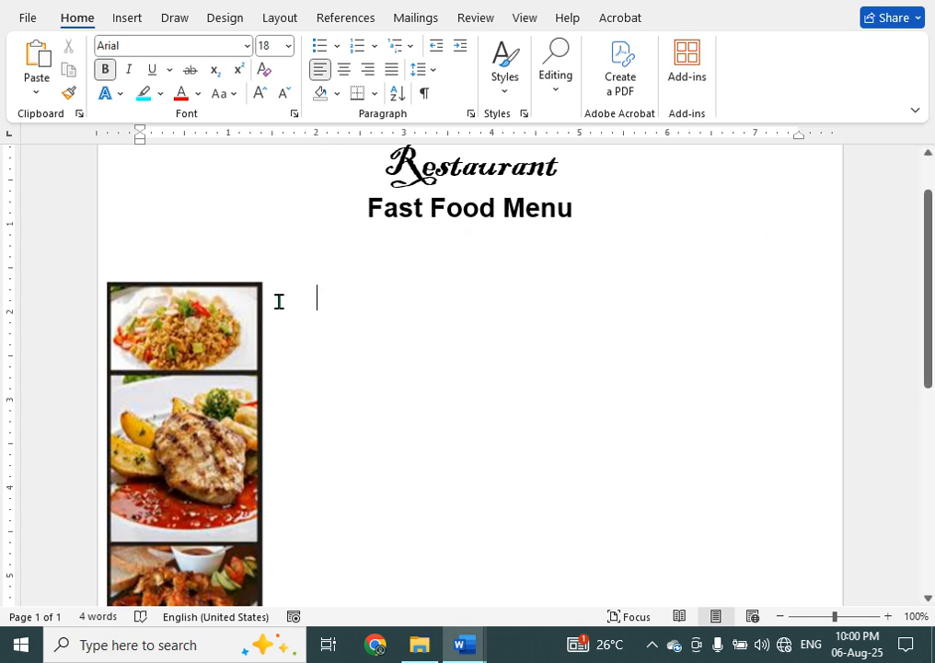
Add left-aligned tab stops without leaders at 2" and 4" for the line beside the fried rice picture
left_click(278, 301)
left_click(470, 113)
left_click(302, 509)
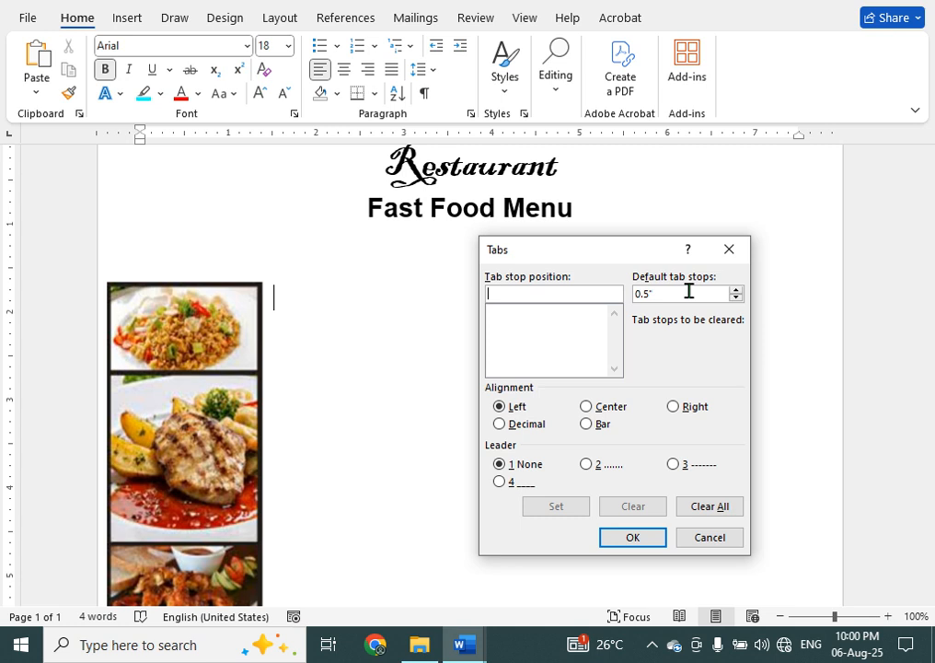
type("2")
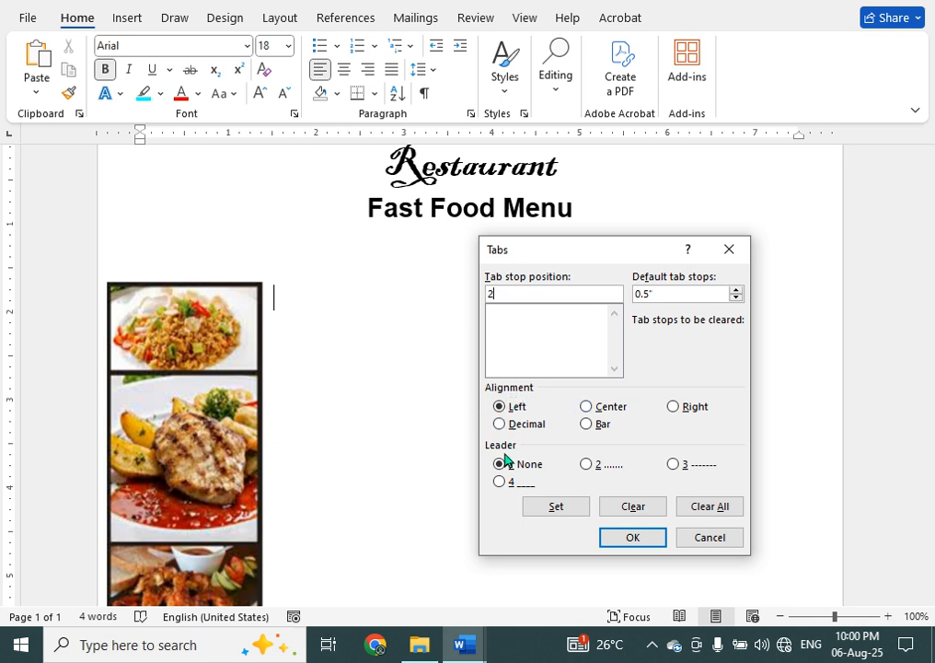
left_click(545, 507)
type("4")
left_click(558, 507)
Add a left tab stop at 6" with a dotted leader and a right-aligned tab stop at 7" without a leader
type("6")
left_click(587, 466)
left_click(556, 508)
type("7")
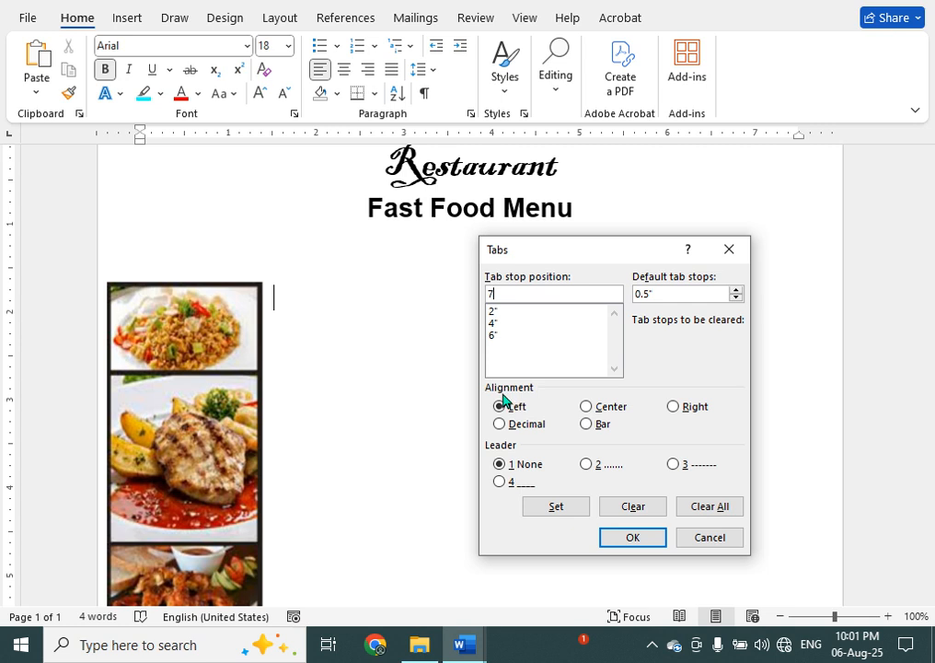
left_click(673, 408)
left_click(556, 507)
left_click(646, 539)
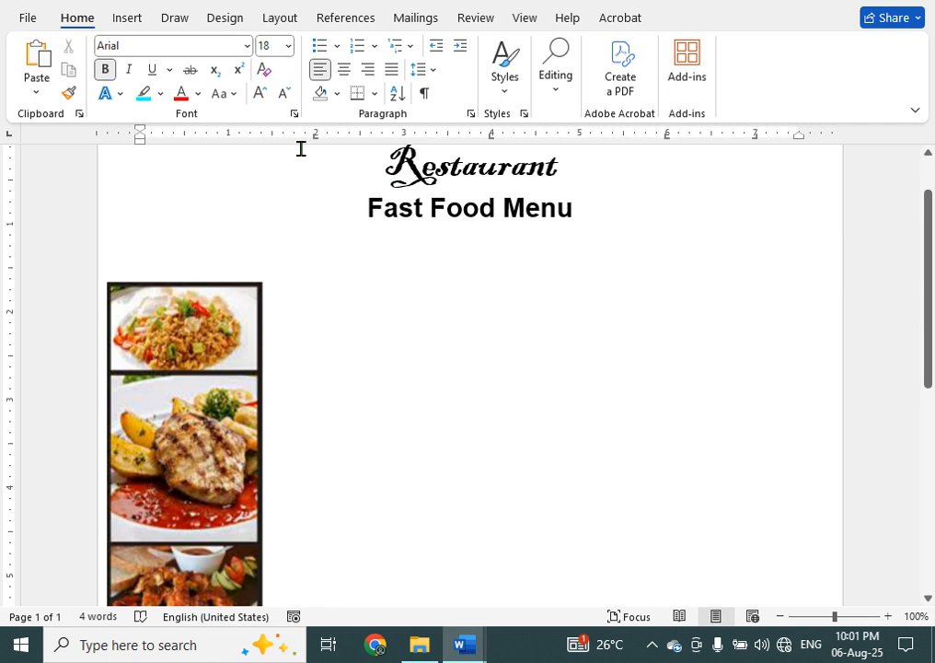
Move the 2" tab stop to about 1.75" and the 4" tab stop to about 3.8"
left_click_drag(315, 136, 294, 140)
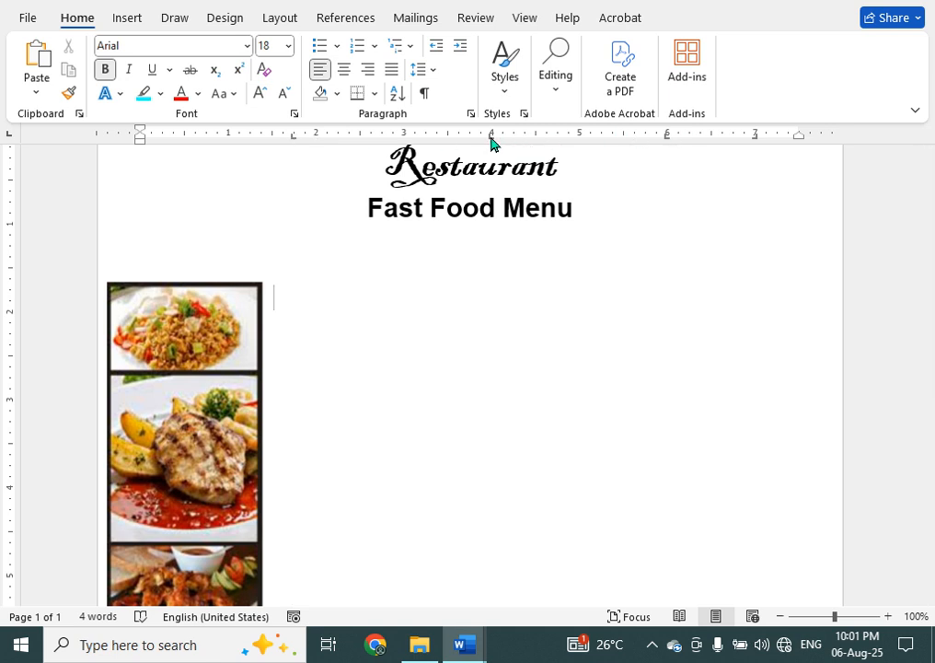
left_click_drag(492, 140, 475, 145)
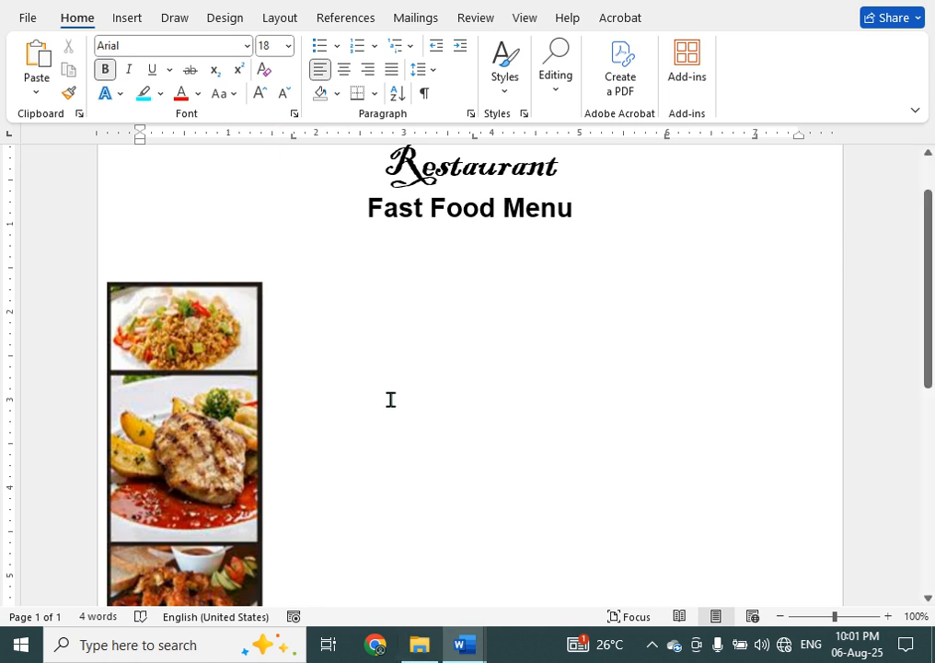
Enter the menu item "Fried Rice" with a dotted leader and the right-aligned price "$ 10", using the tab stops
type("R")
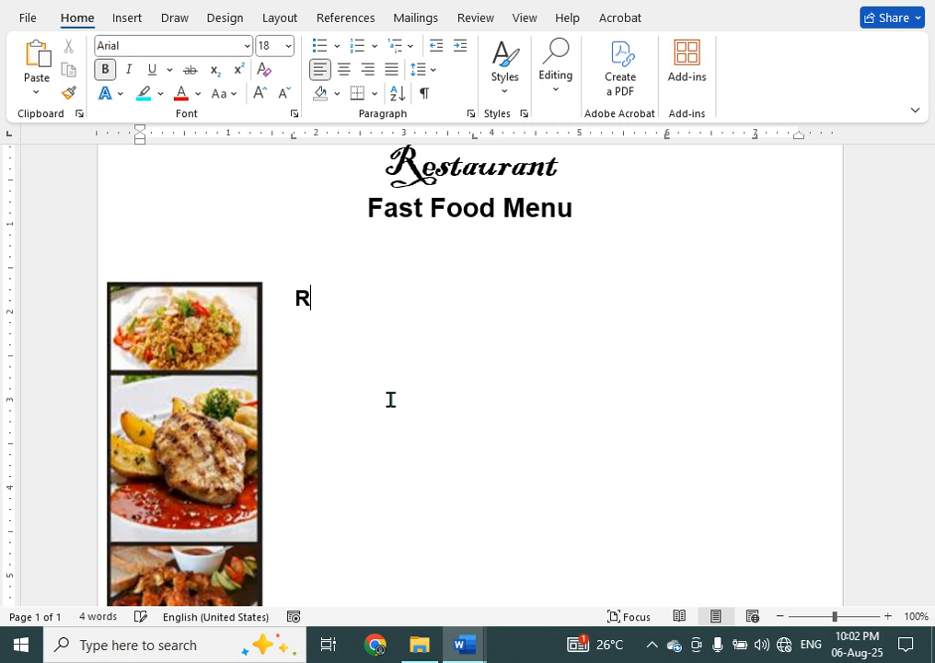
key("BackSpace")
type("Fried ")
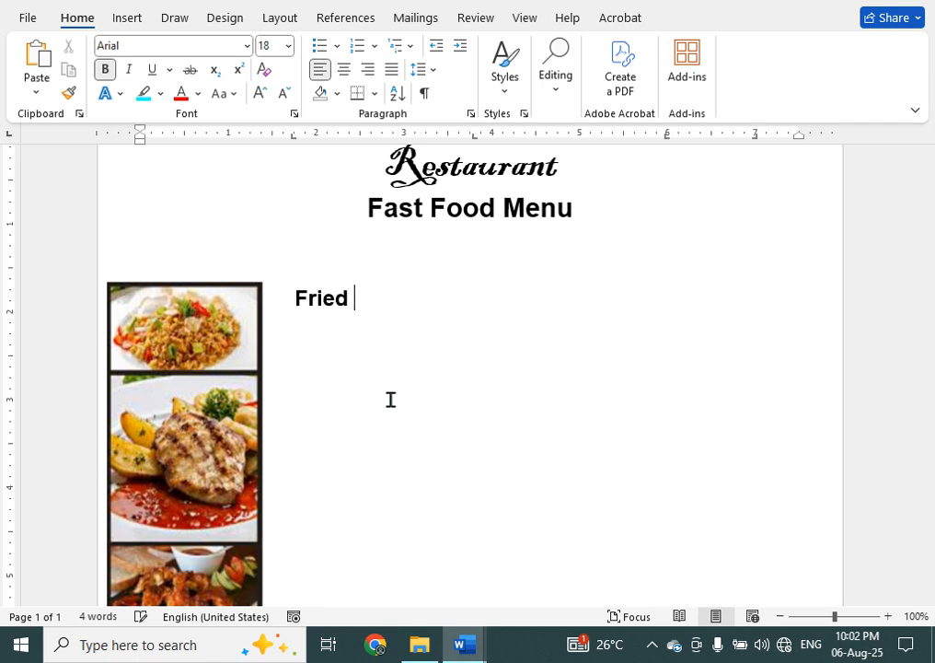
type("Rice")
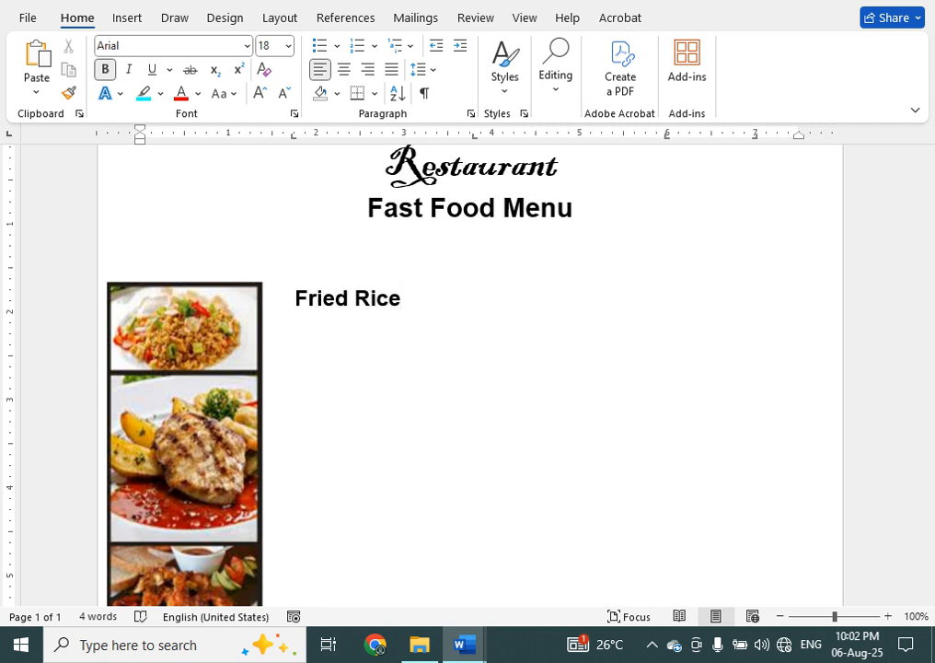
key("Tab")
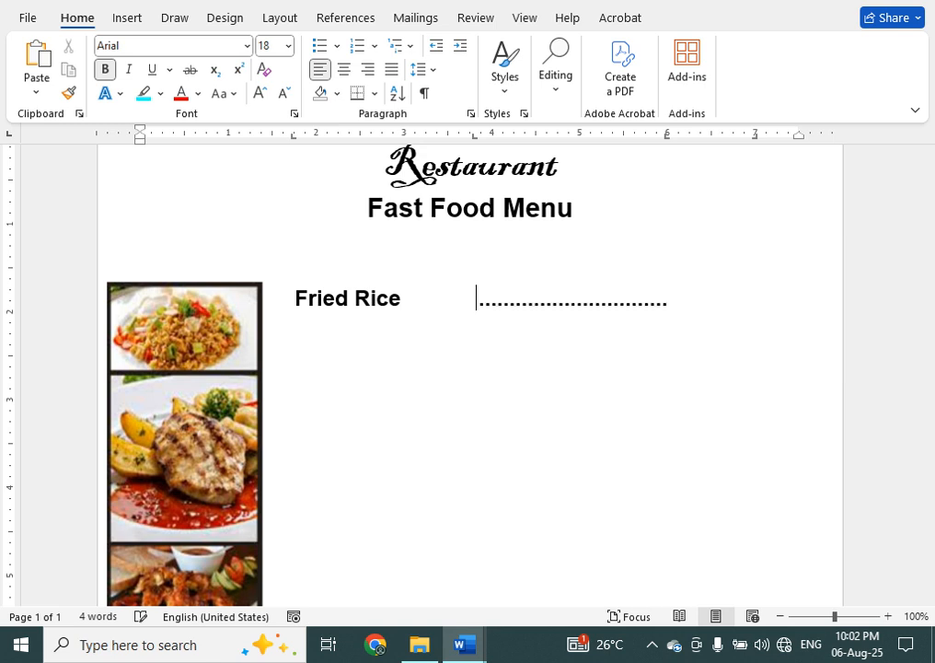
key("BackSpace")
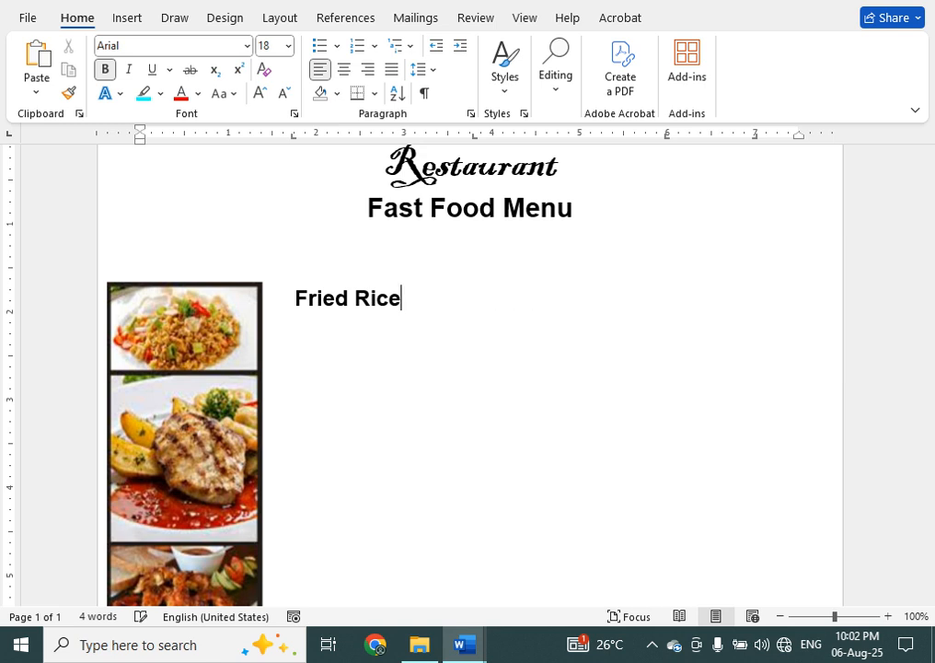
key("Tab")
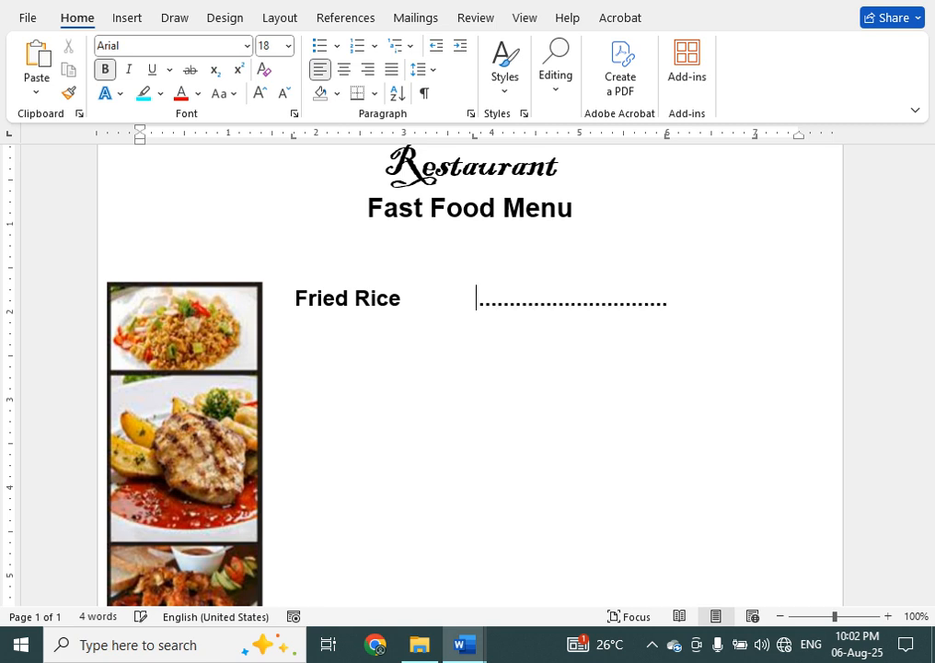
key("Tab")
type("$ 10")
Add a second menu line "Spicy Steak" with a dotted leader and the right-aligned price "$ 1200"
key("Return")
type("pi")
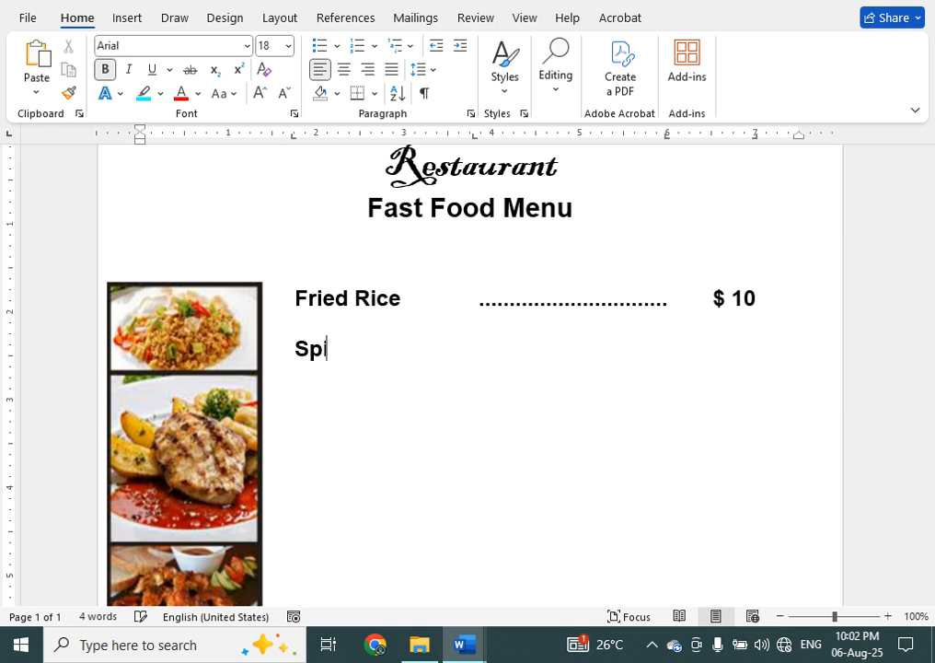
type("cy Steak")
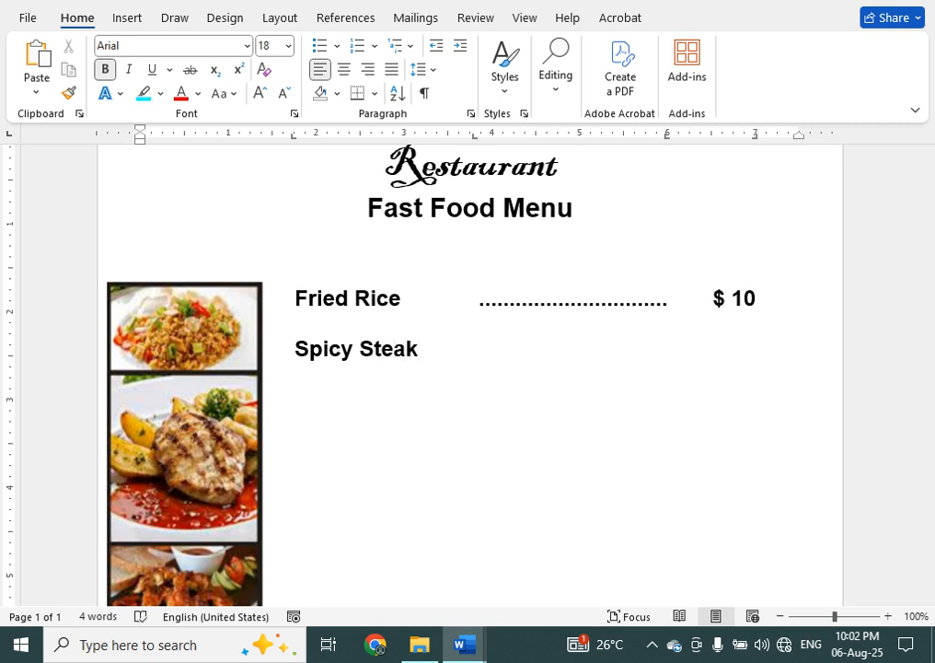
key("Tab")
type("$")
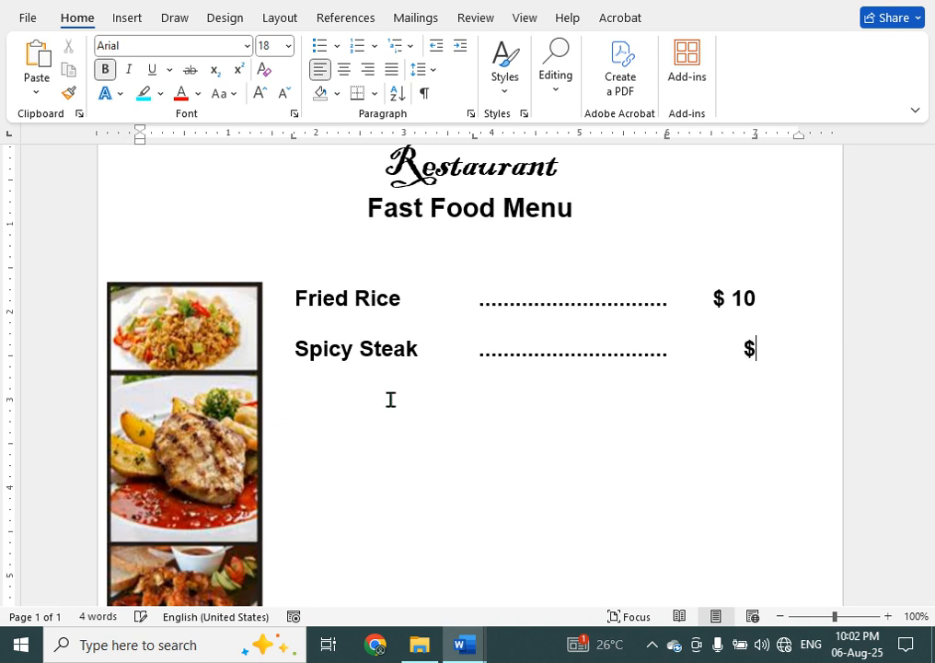
type(" 12")
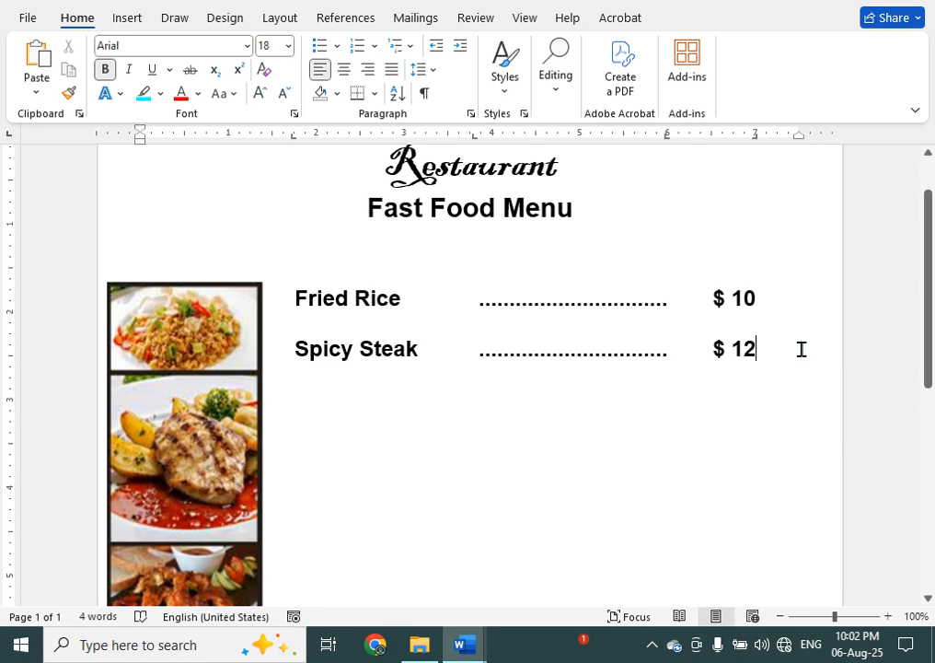
type("00")
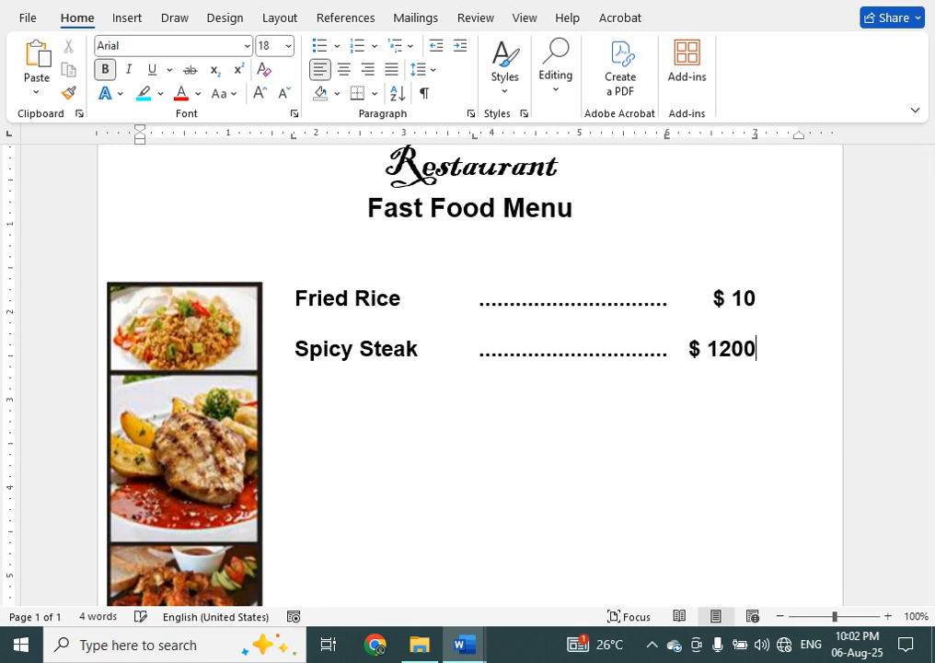
Correct the "Spicy Steak" price to "$ 120"
key("BackSpace")
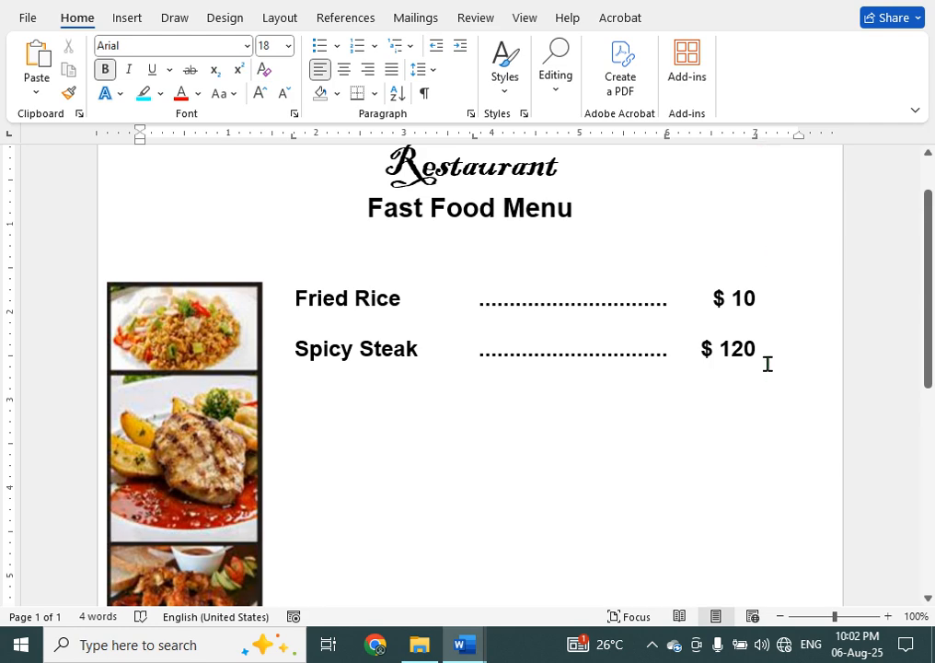
scroll(489, 459, "down", 7)
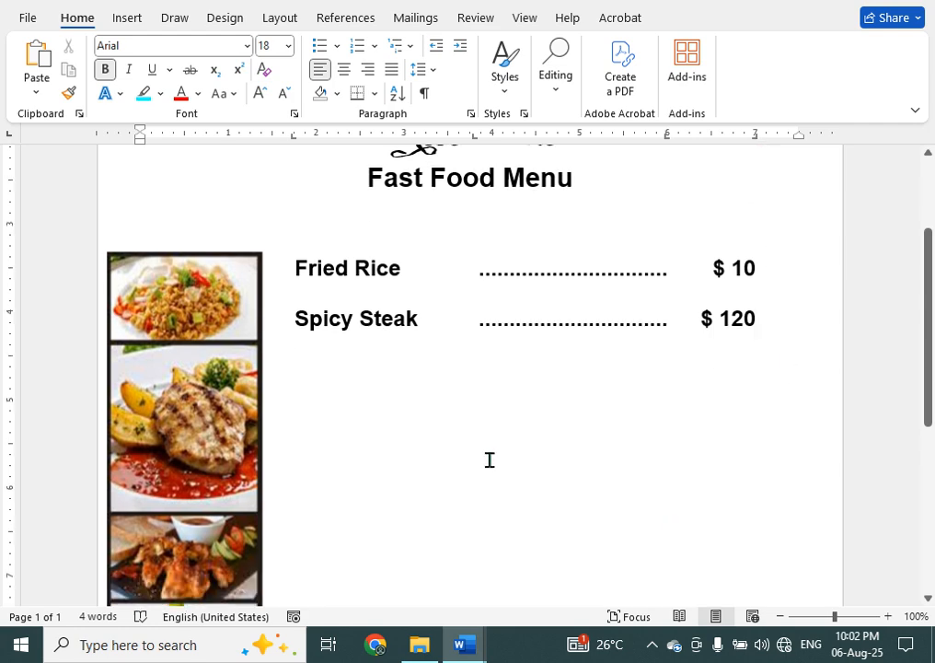
scroll(489, 460, "up", 8)
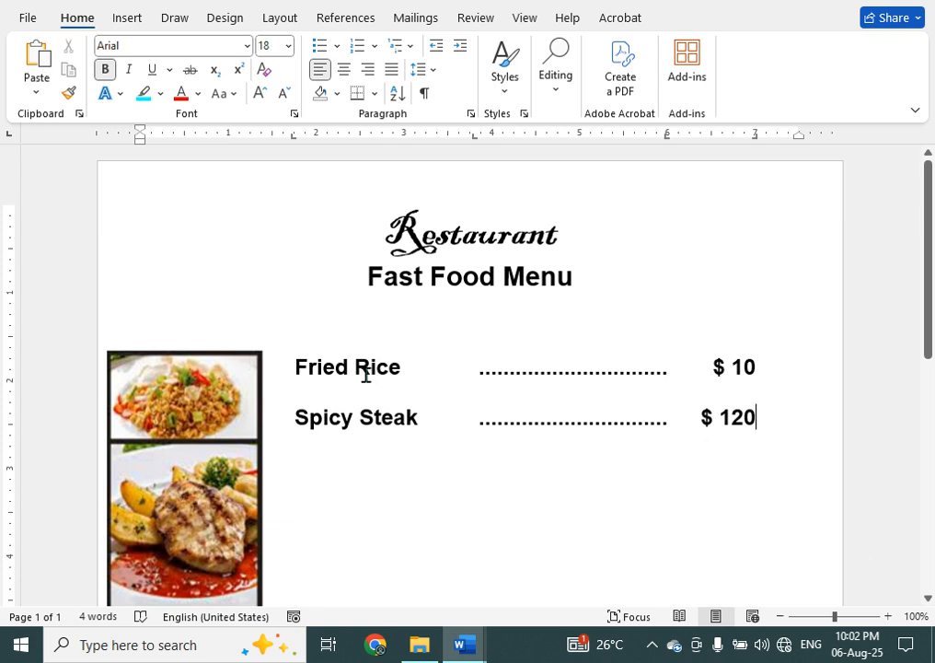
Draw a text box about 2.8" wide and 0.6" high between the "Fast Food Menu" title and the "Fried Rice" line
left_click(129, 20)
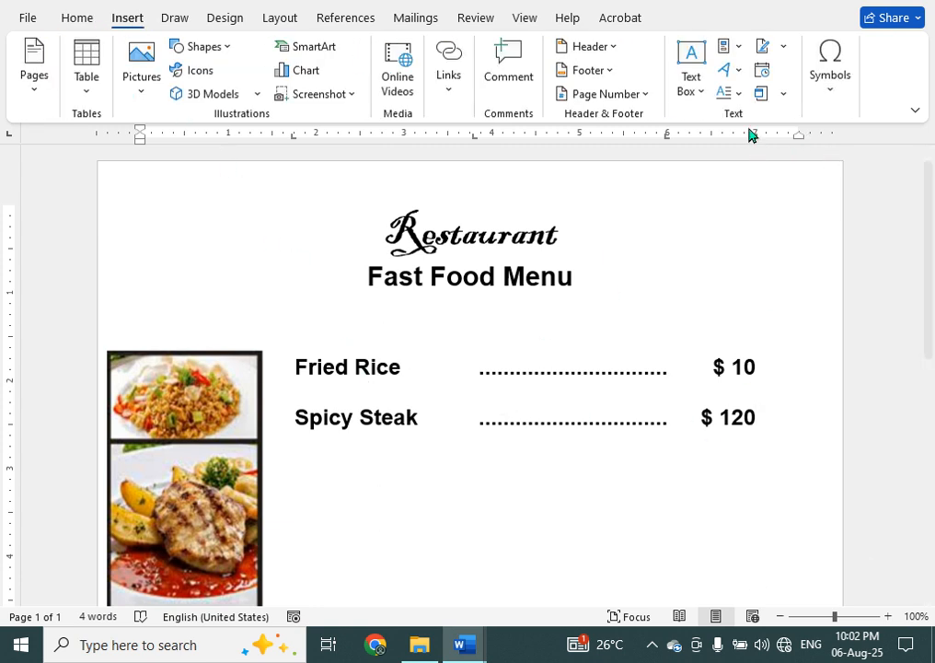
left_click(705, 91)
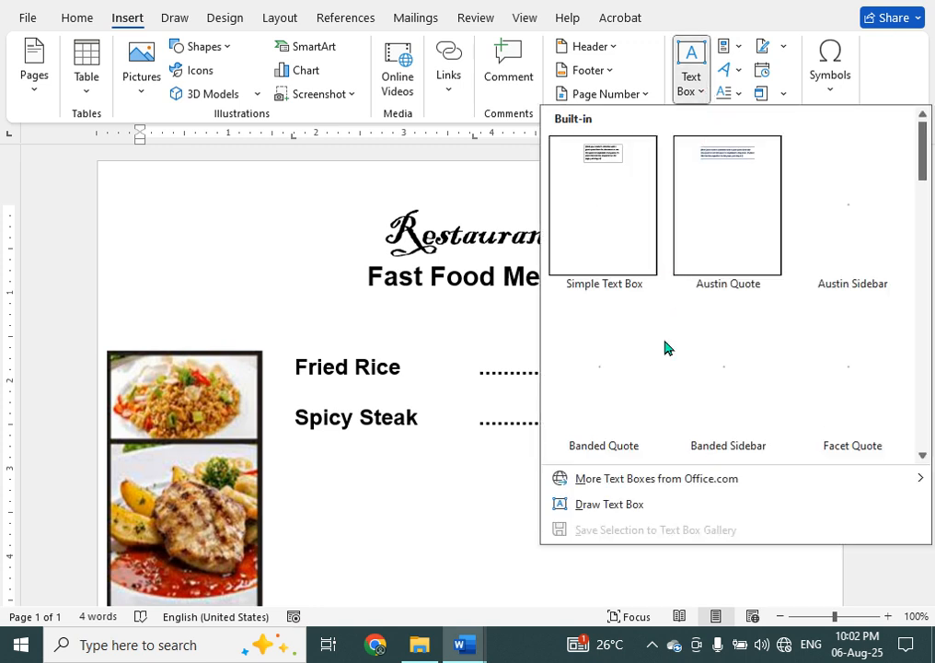
left_click(638, 509)
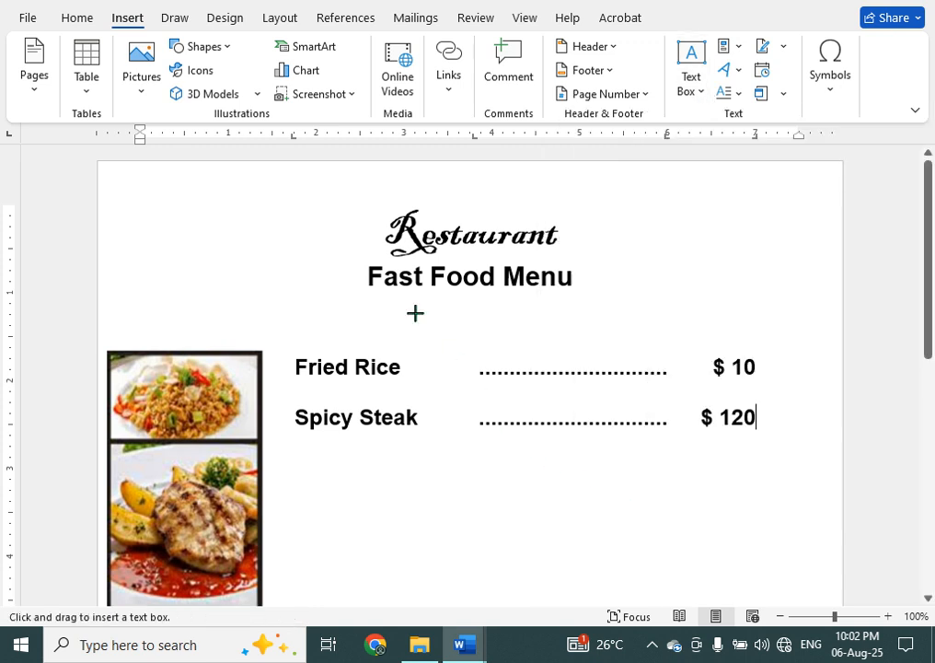
left_click_drag(368, 295, 612, 348)
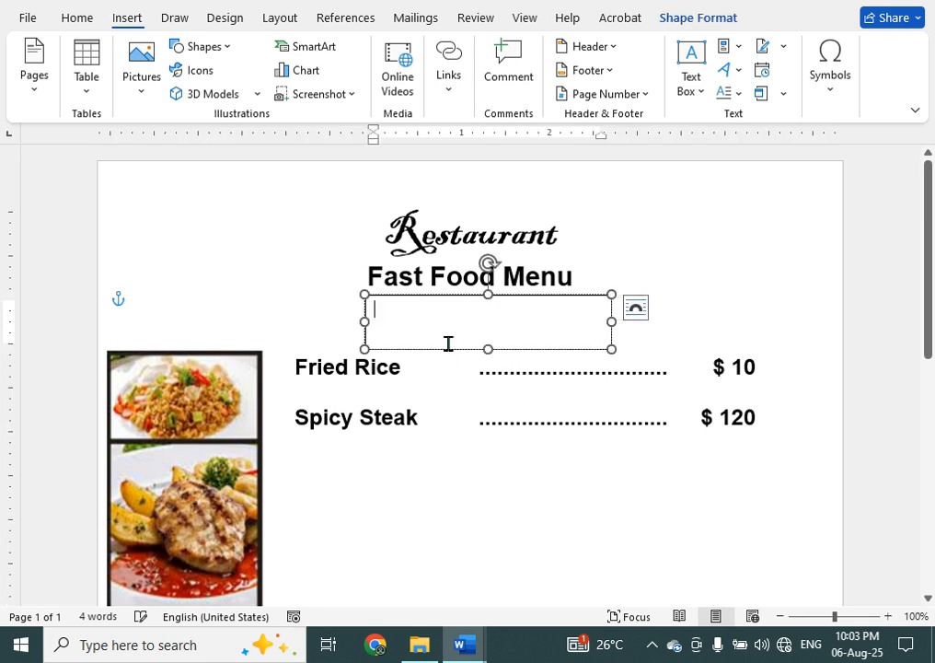
Set the text in the new text box to font size 22 and bold
left_click(89, 25)
left_click(262, 97)
left_click(262, 98)
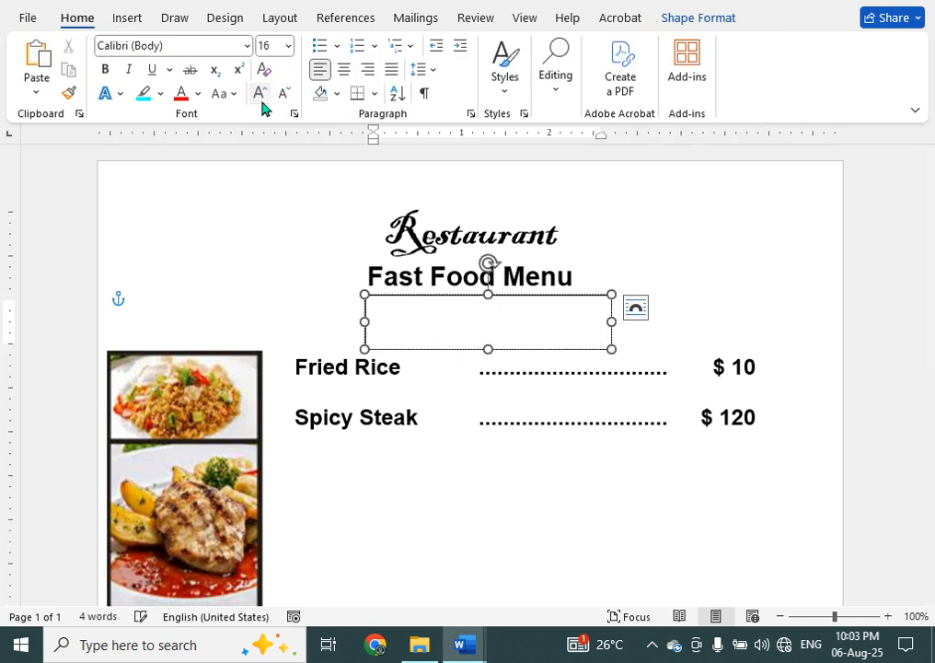
left_click(261, 96)
left_click(261, 95)
left_click(261, 96)
left_click(105, 69)
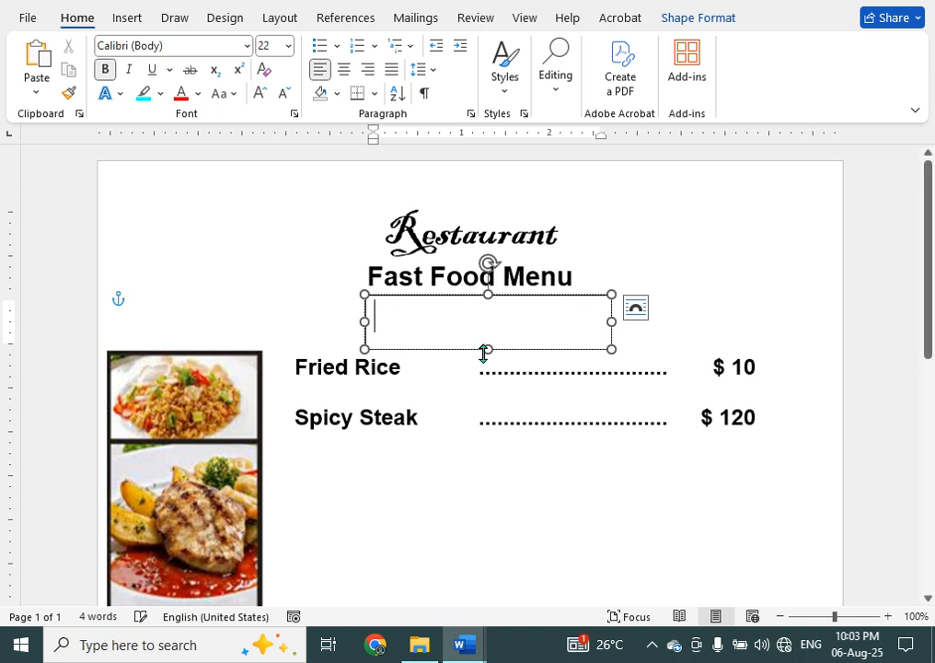
Enter the heading "Main Course" in the text box and center it
type("Main")
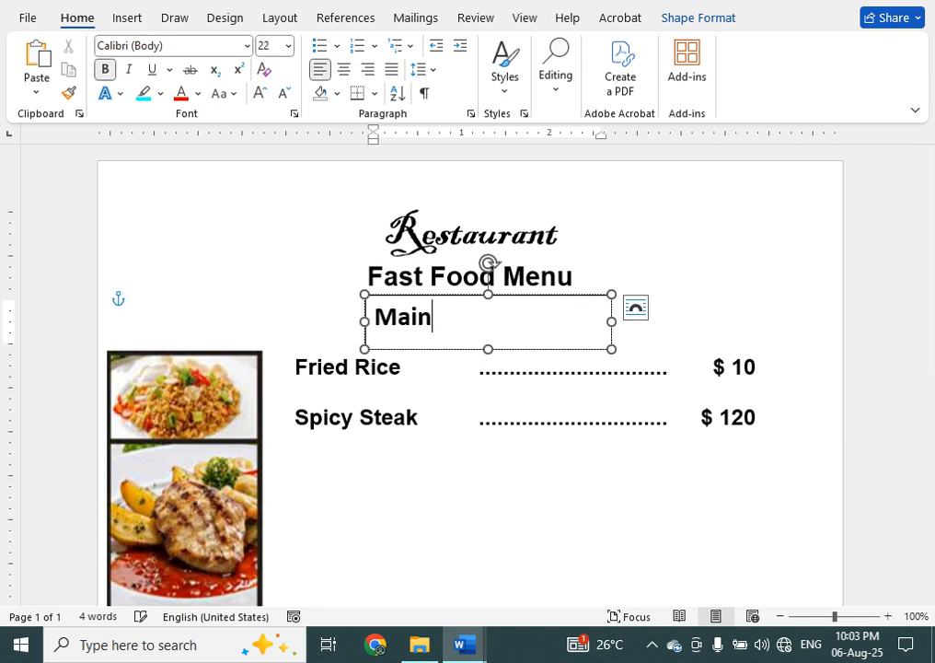
type(" Course")
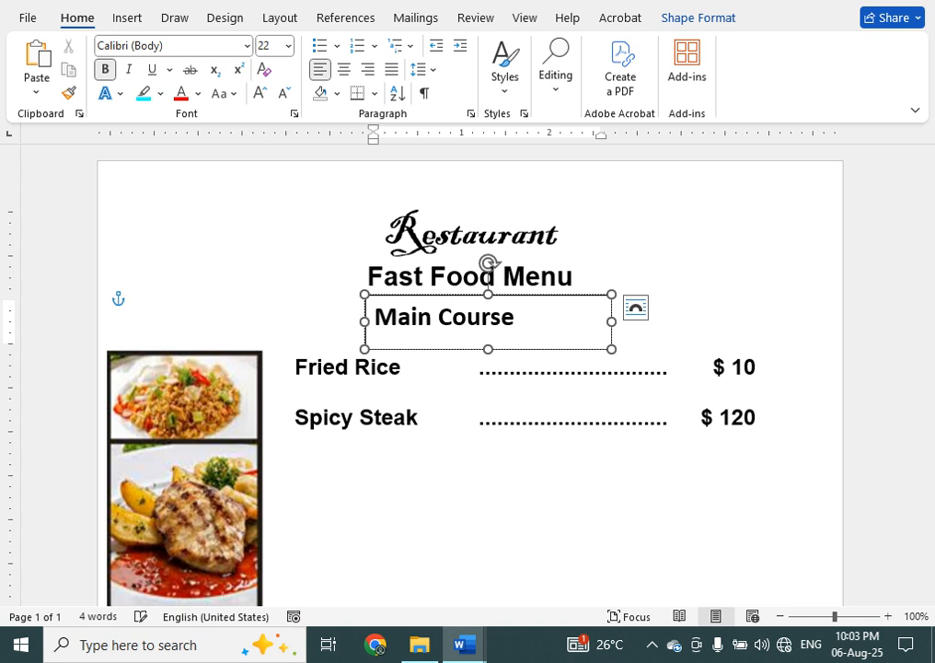
triple_click(554, 324)
key("ctrl+e")
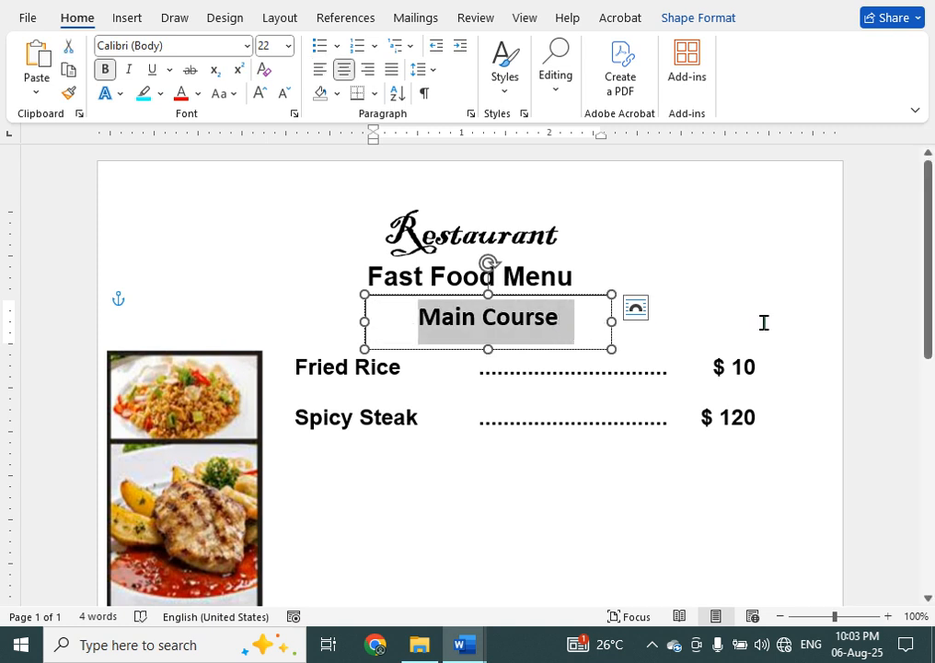
left_click(764, 322)
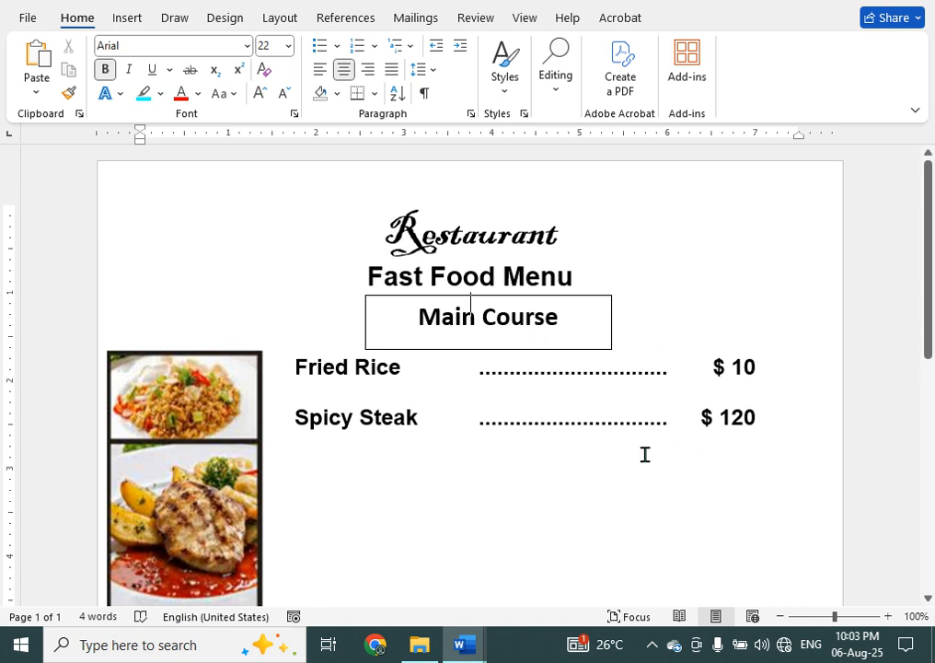
Start a new menu line below the "Spicy Steak" line
left_click(797, 422)
key("Return")
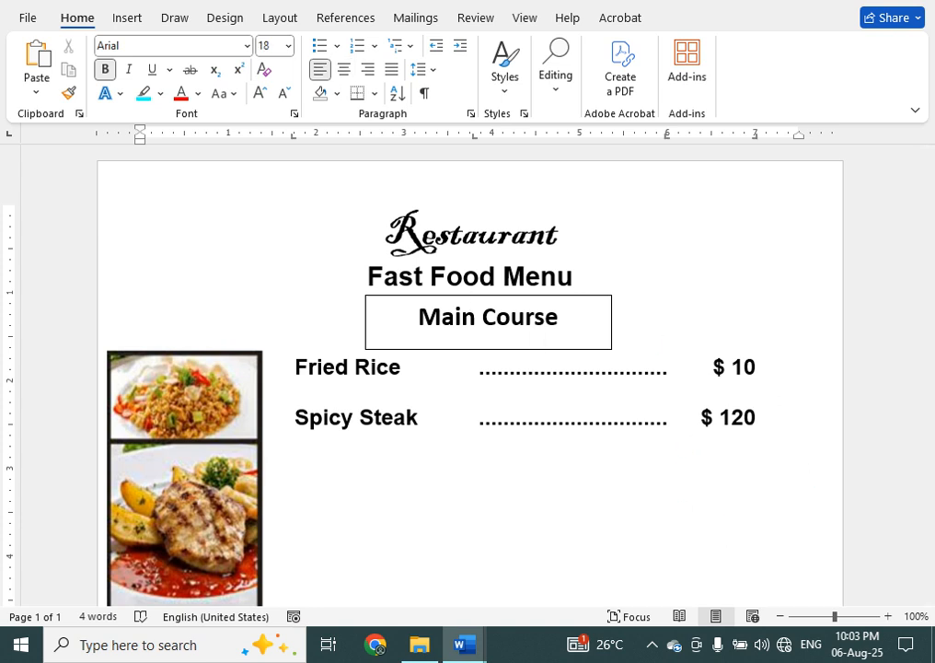